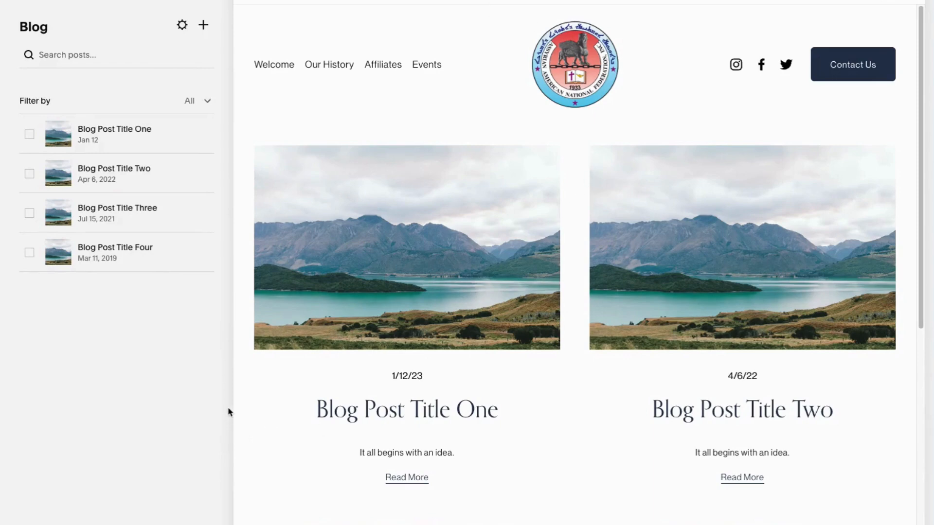
Edit the blog page's post grid section and set its Secondary Meta Content to None.
click(73, 424)
click(257, 1)
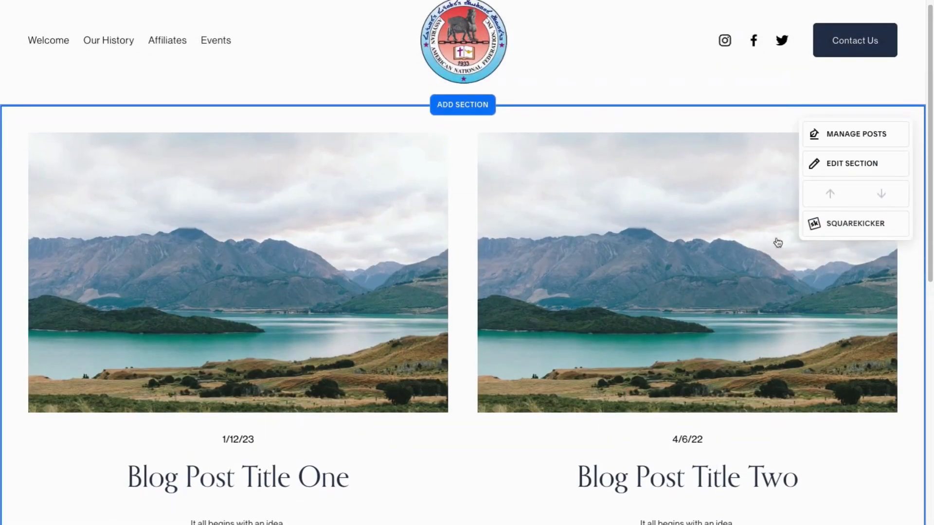
click(813, 164)
scroll(815, 195, down, 4)
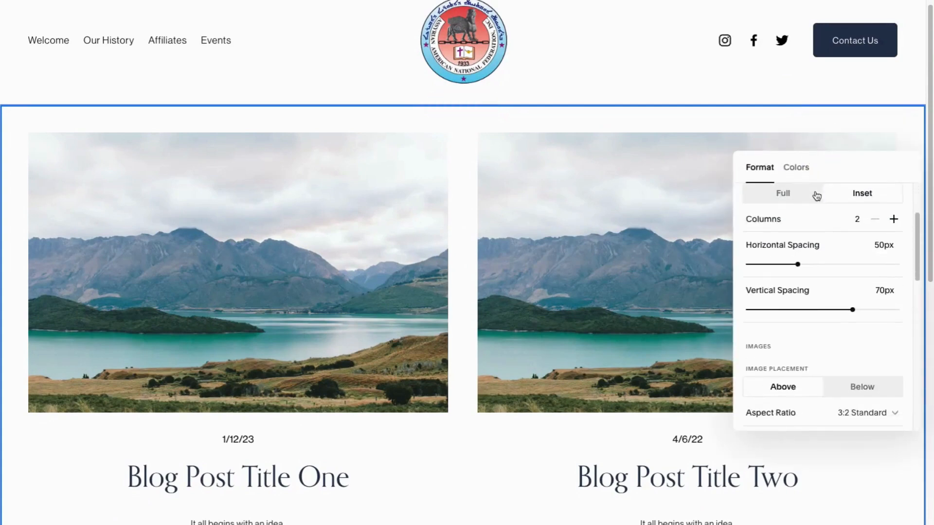
scroll(811, 288, down, 4)
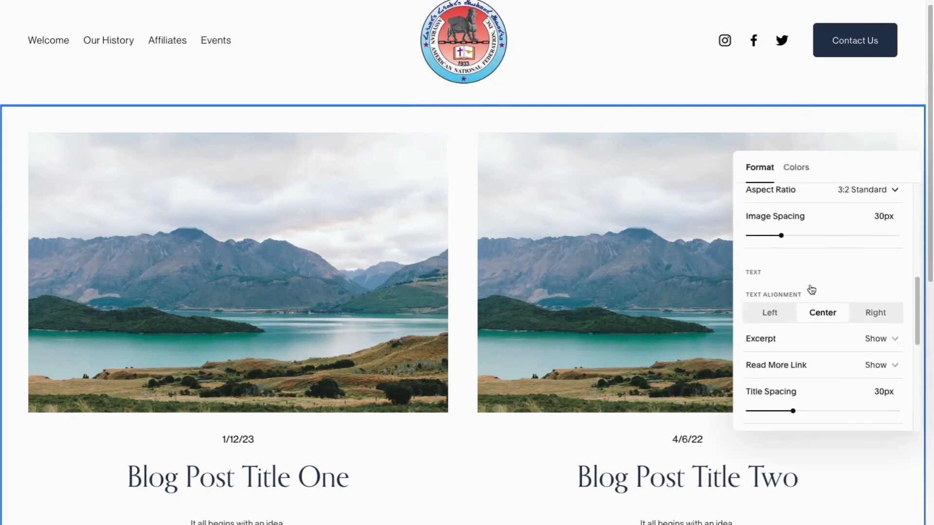
scroll(805, 251, down, 1)
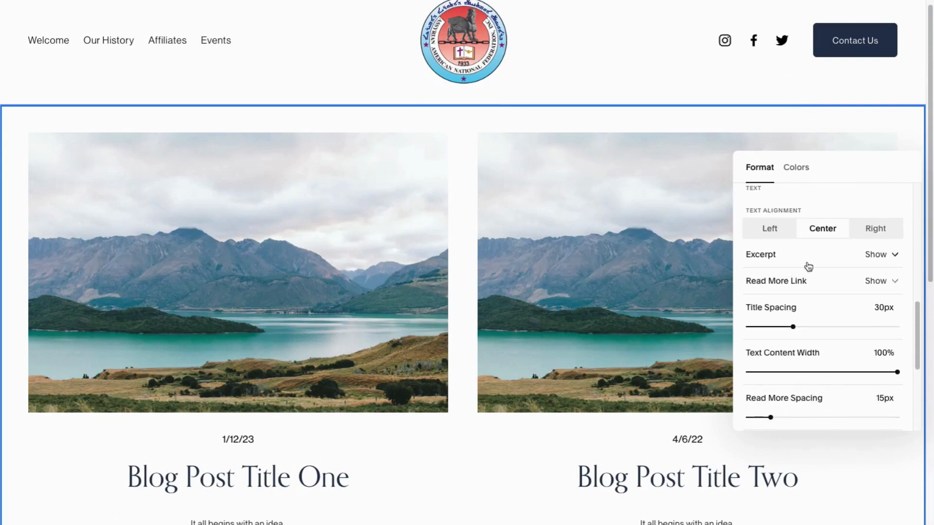
scroll(755, 325, down, 4)
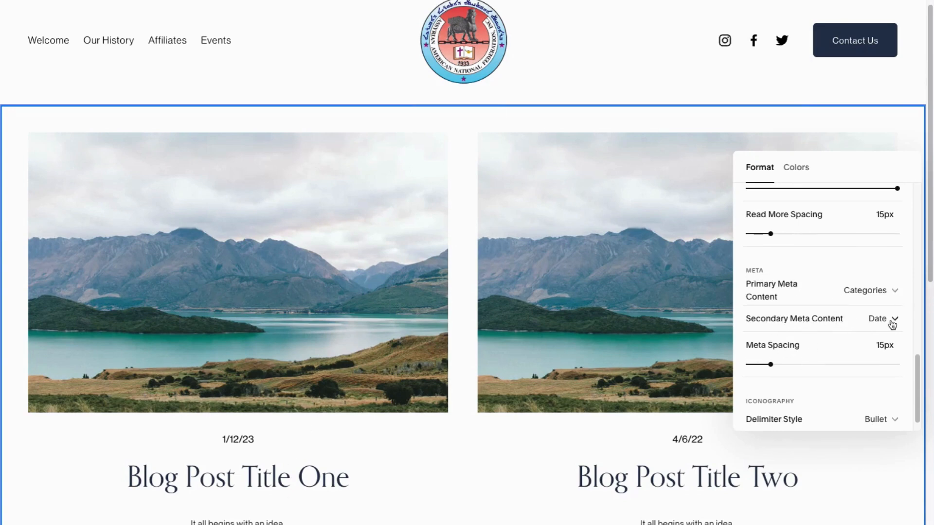
click(877, 324)
click(773, 372)
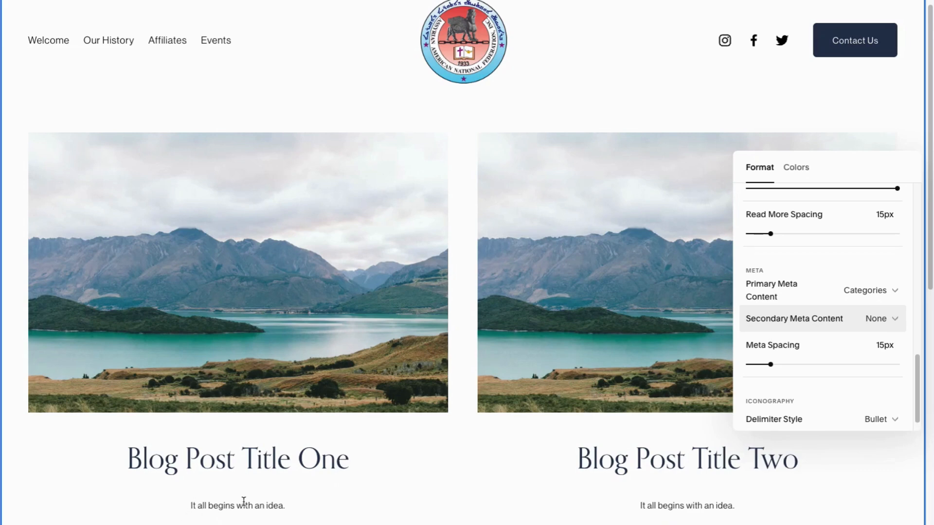
Try hiding the post excerpts in the blog grid section, and set Excerpt back to Show.
scroll(763, 319, up, 5)
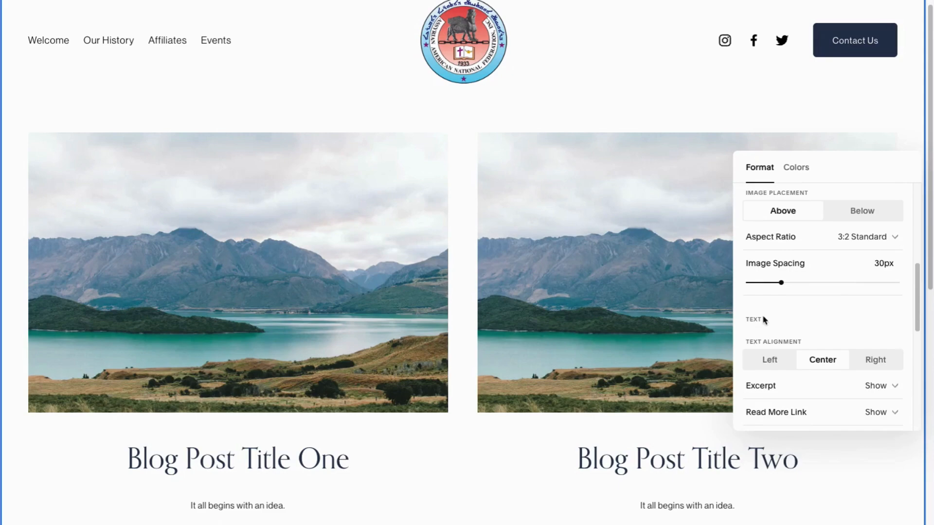
scroll(764, 320, down, 2)
click(847, 343)
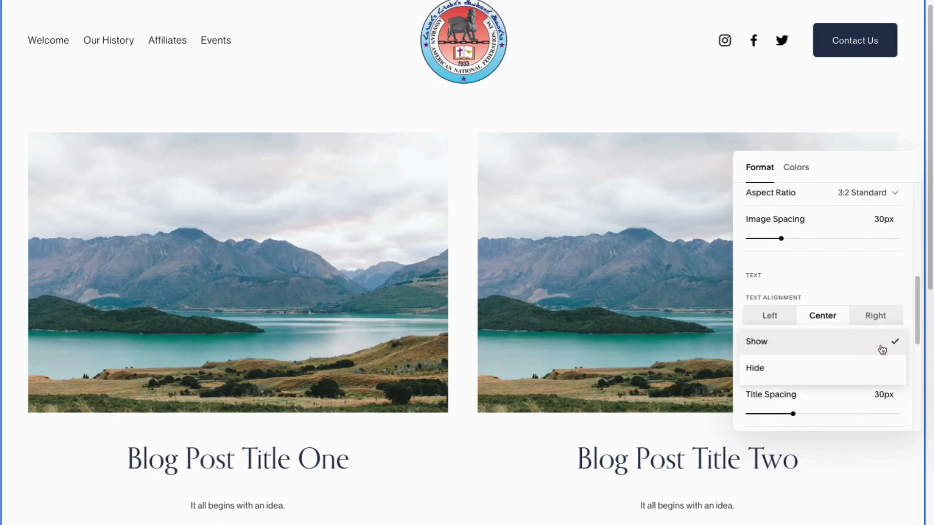
click(753, 369)
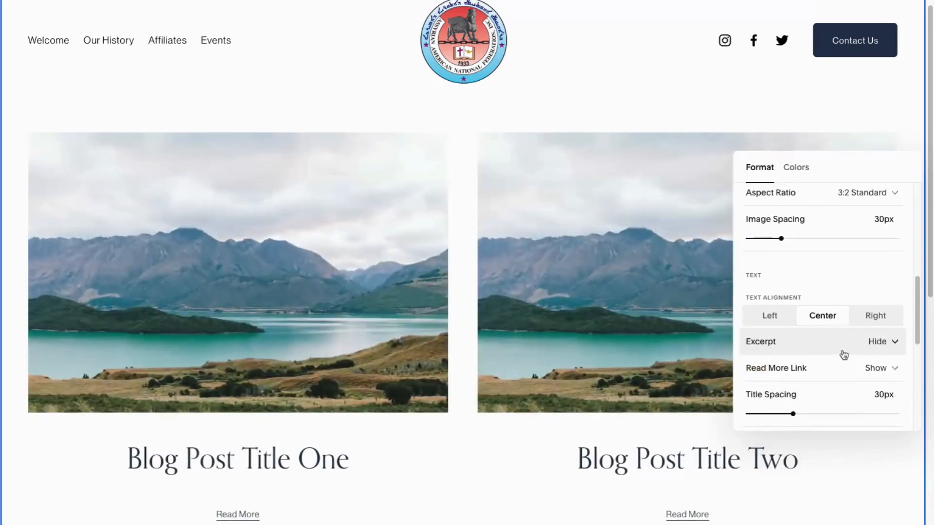
click(842, 346)
click(813, 319)
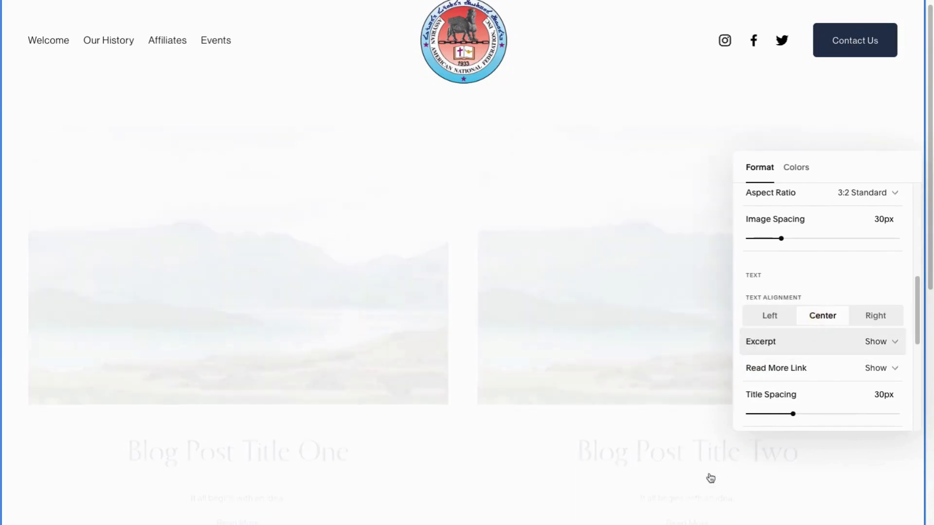
Review the available blog layouts, keeping Basic Grid Blog, and finish editing the blog page.
scroll(783, 283, up, 5)
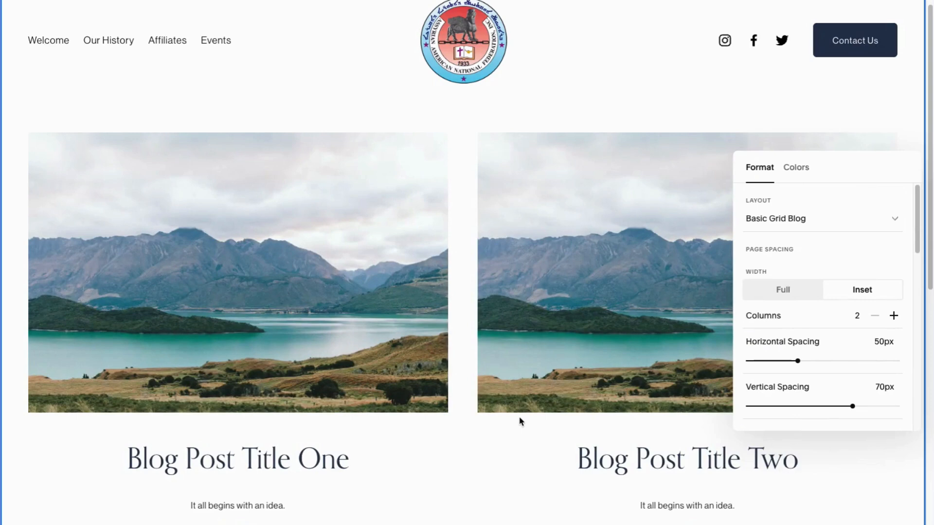
click(770, 219)
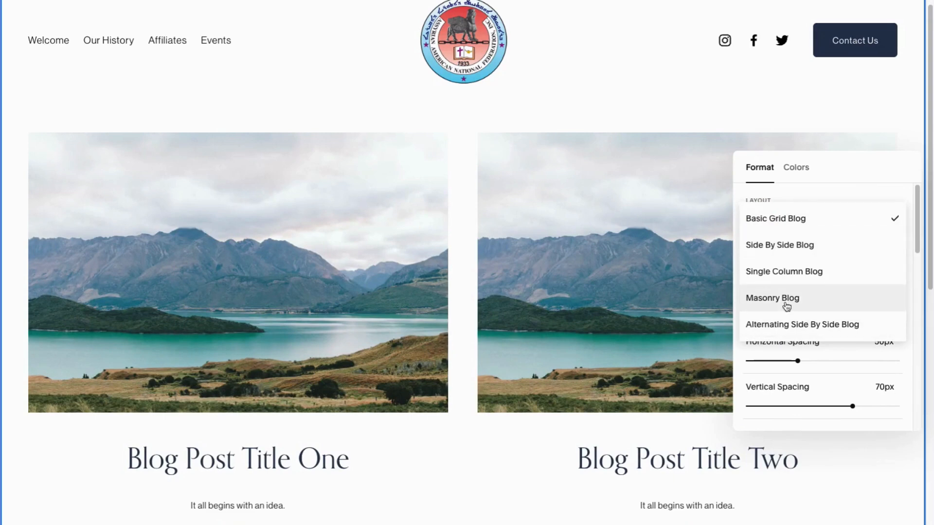
click(291, 118)
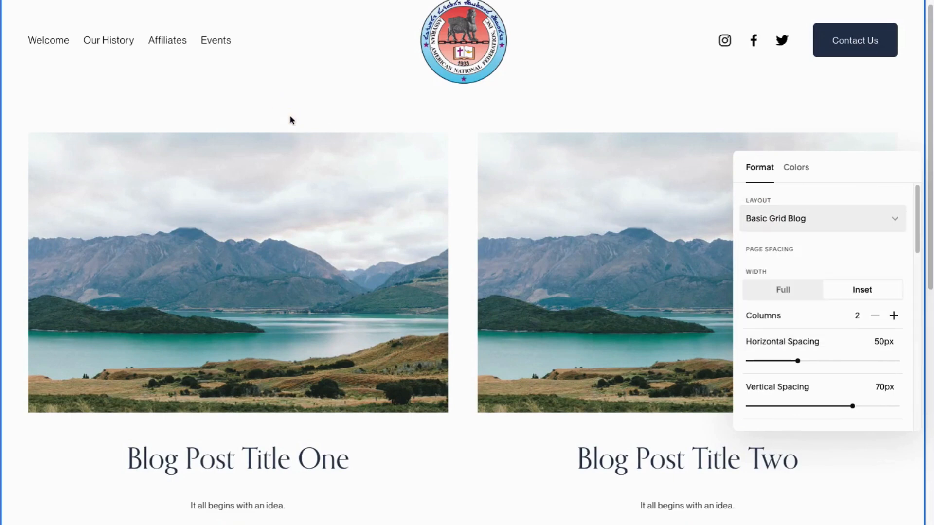
click(101, 213)
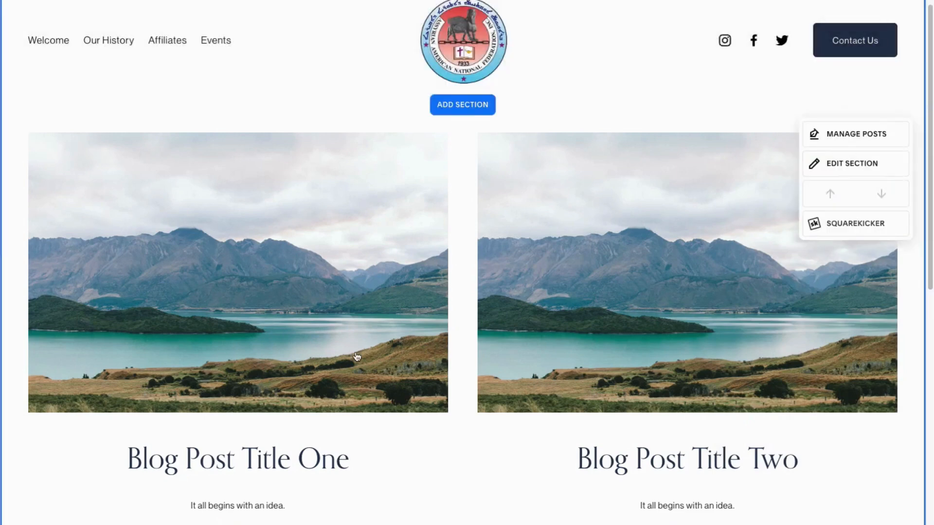
click(44, 1)
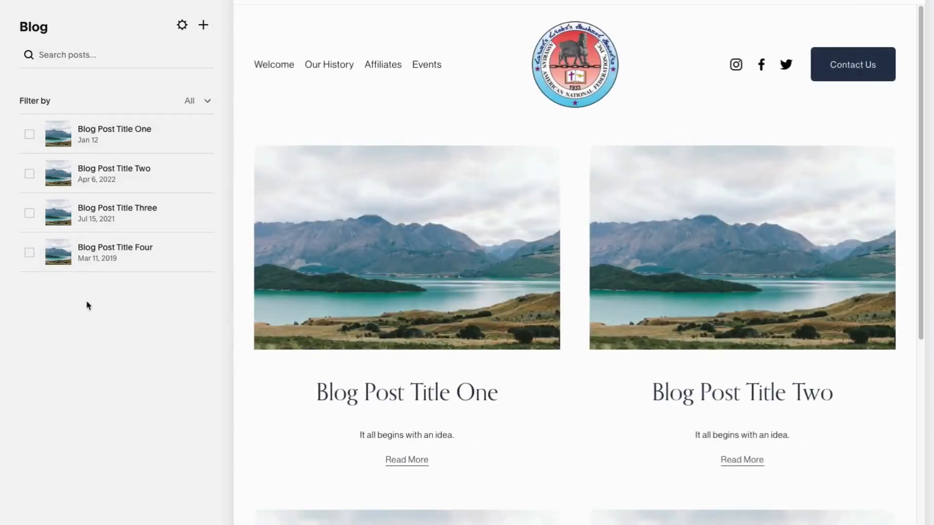
click(29, 252)
click(29, 213)
click(29, 174)
click(29, 134)
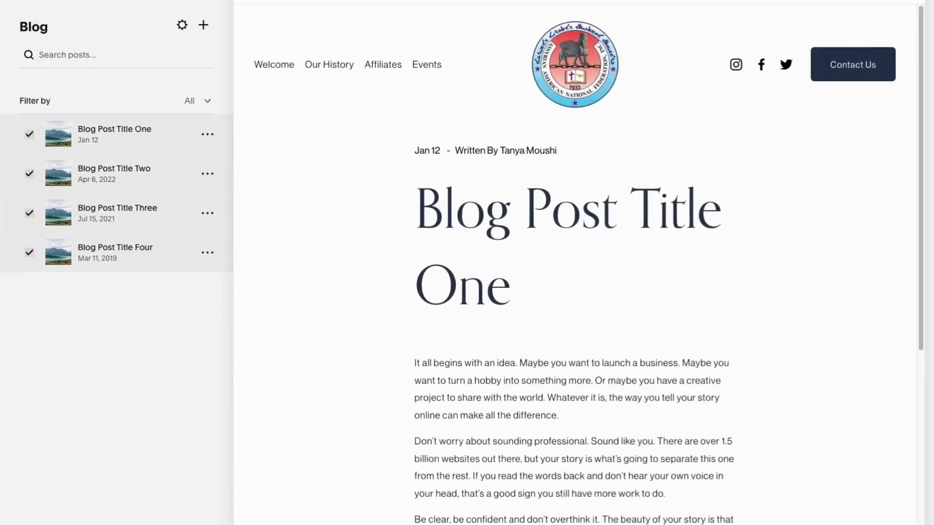
click(29, 252)
click(29, 213)
click(29, 174)
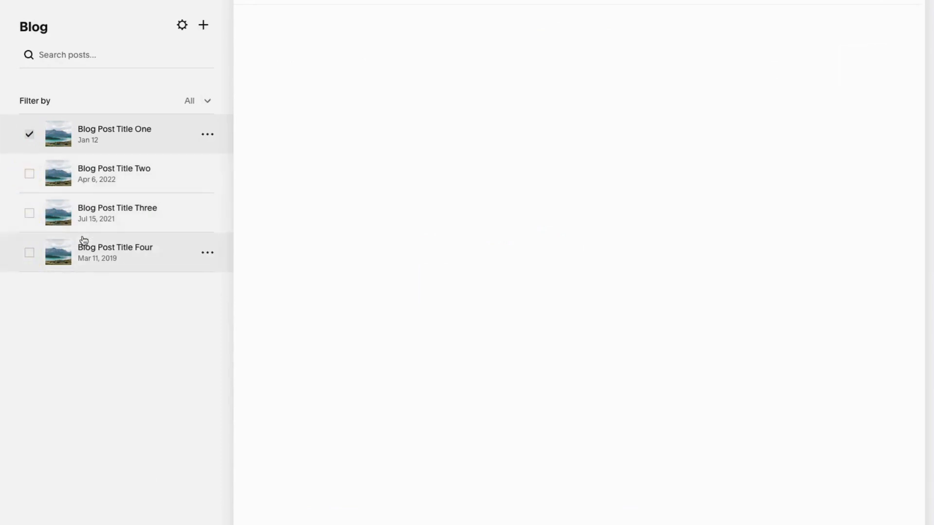
click(29, 135)
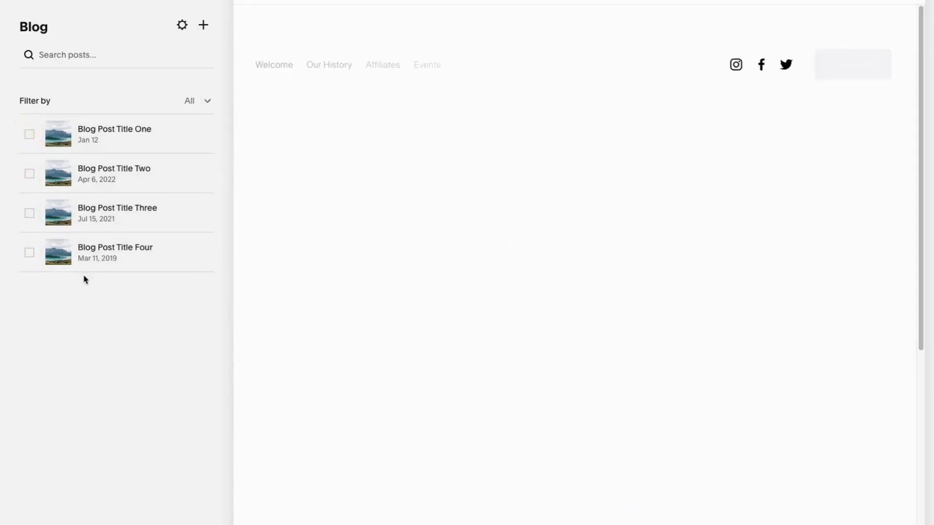
Open Blog Post Title One for editing and replace its title with "This is the title".
click(131, 133)
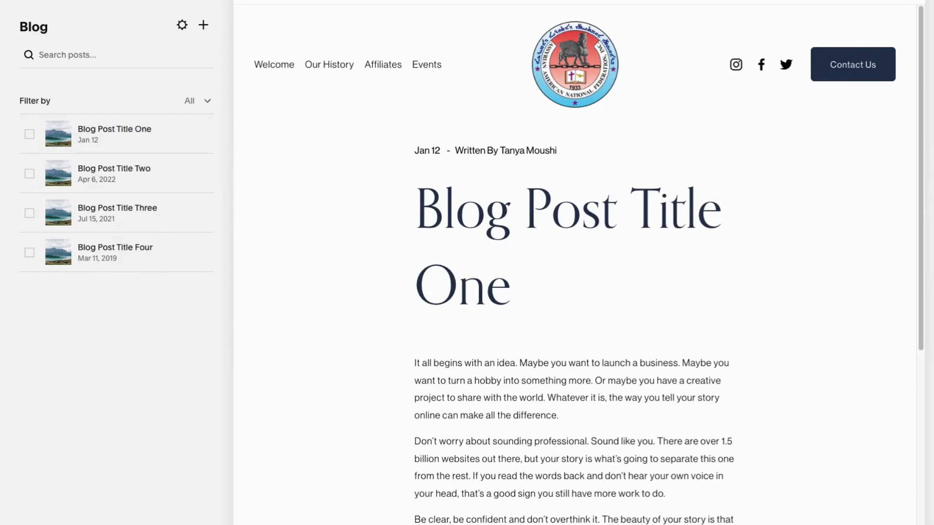
click(292, 167)
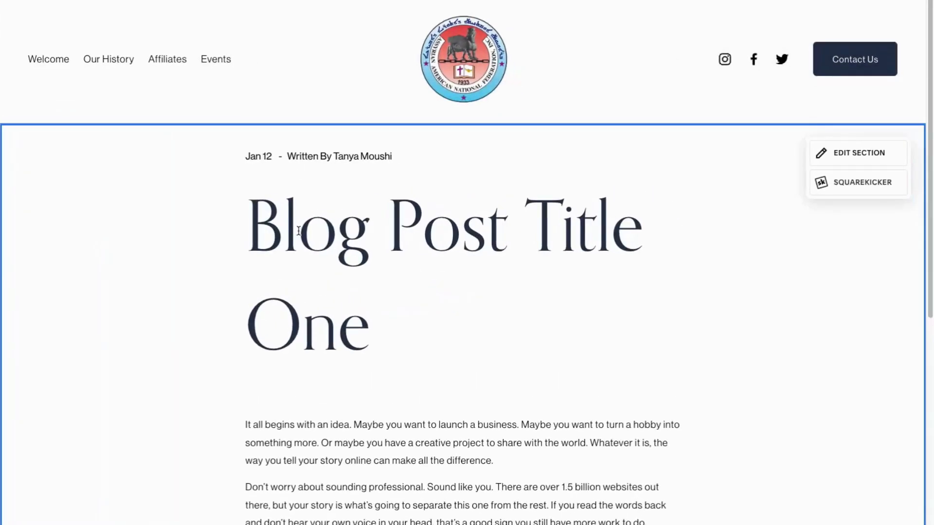
triple_click(322, 224)
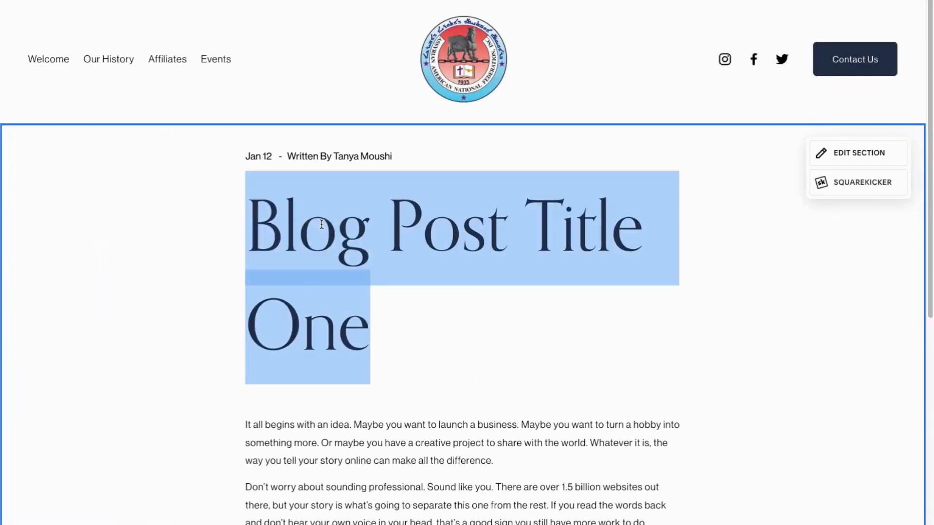
text(This is the title)
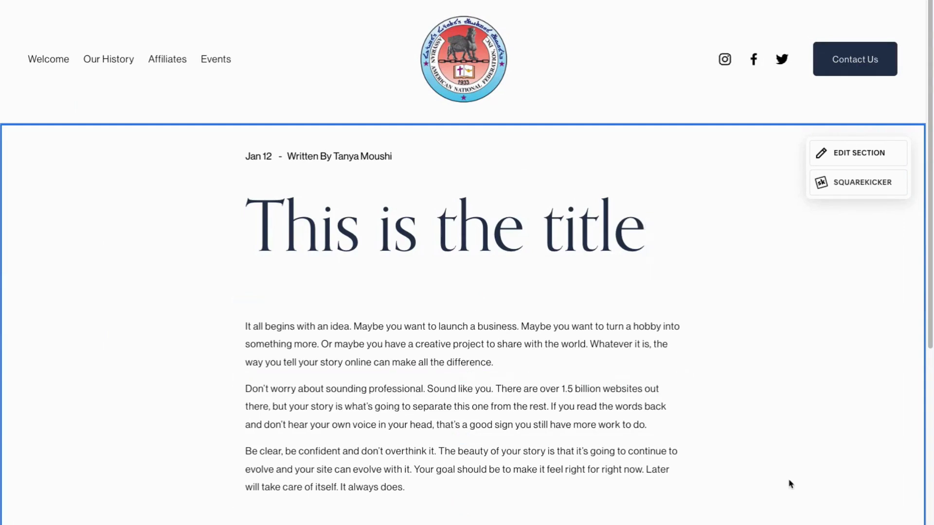
Turn off Show Date and Show Author Name in the blog post section's format settings.
scroll(686, 490, down, 1)
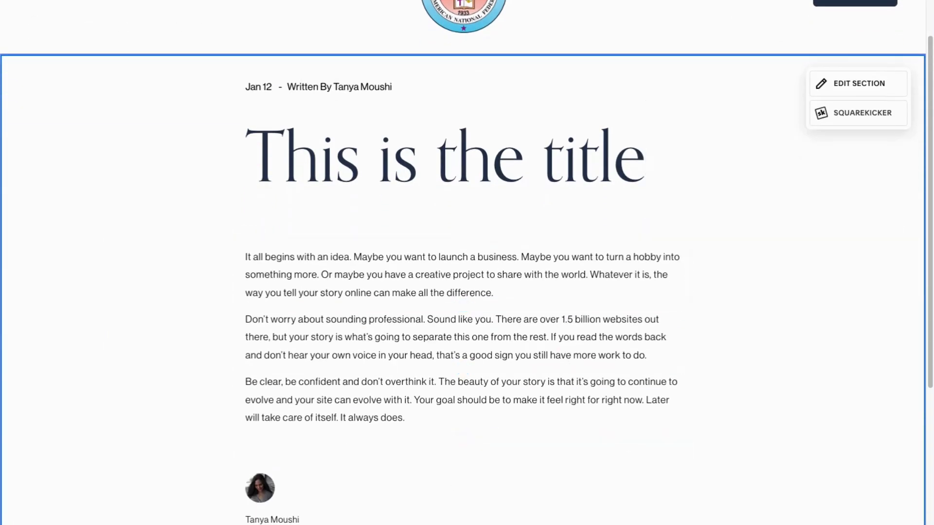
scroll(285, 493, down, 1)
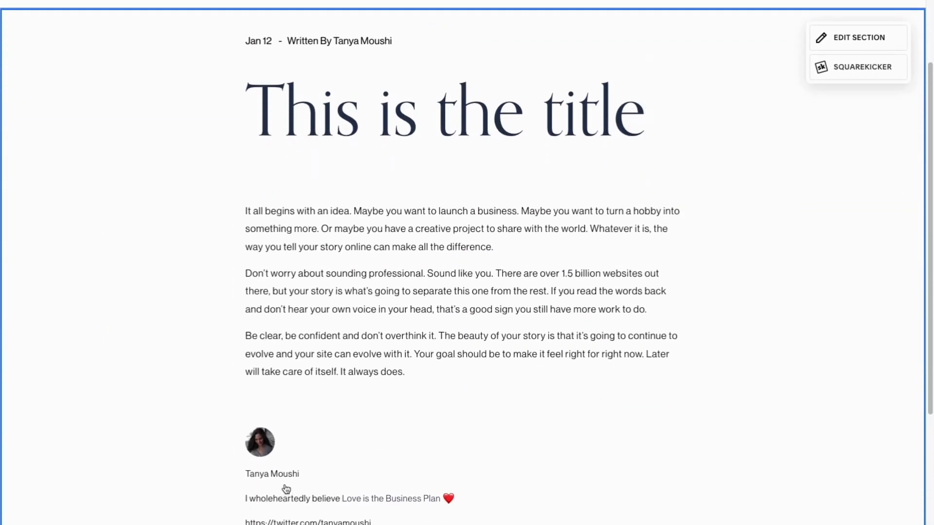
scroll(285, 490, up, 1)
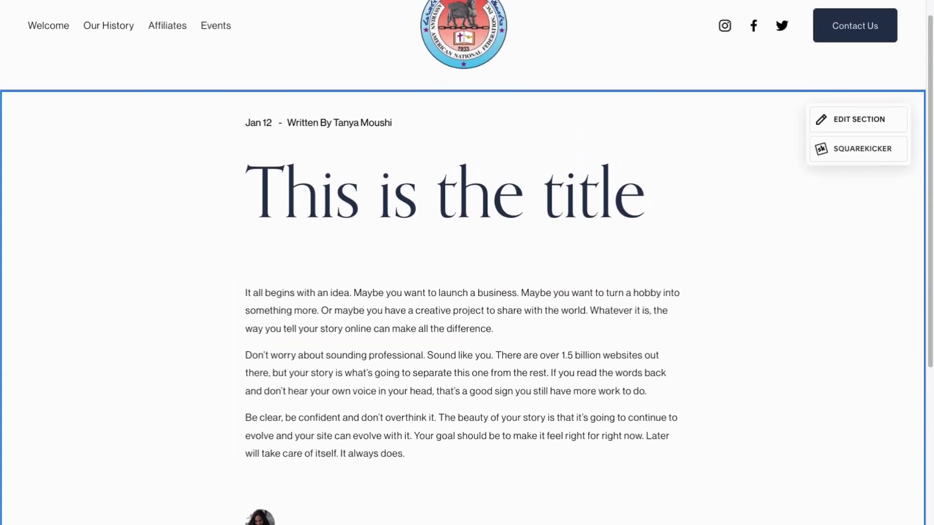
scroll(632, 523, up, 1)
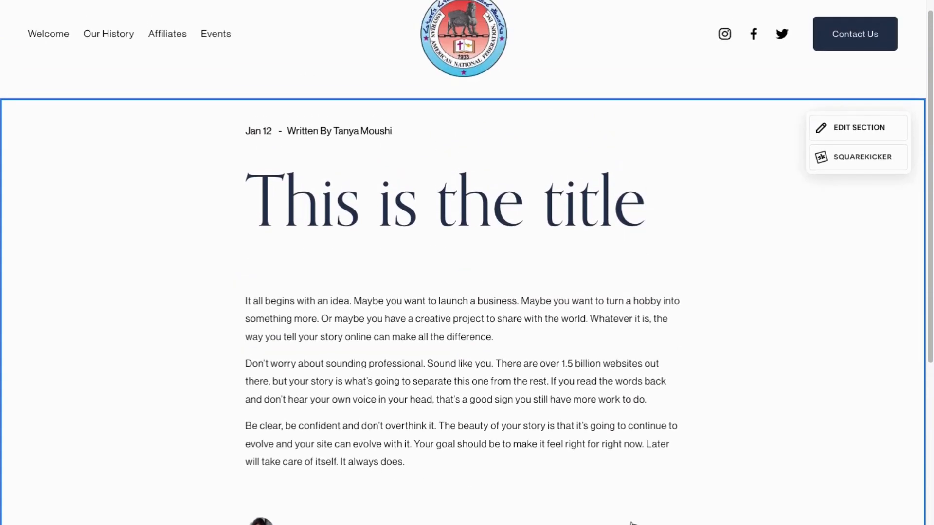
scroll(640, 507, up, 1)
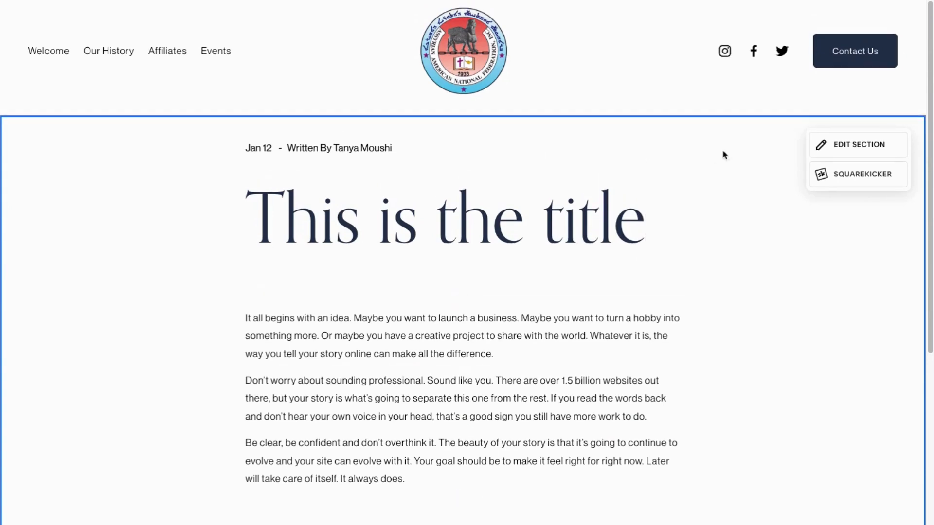
click(851, 146)
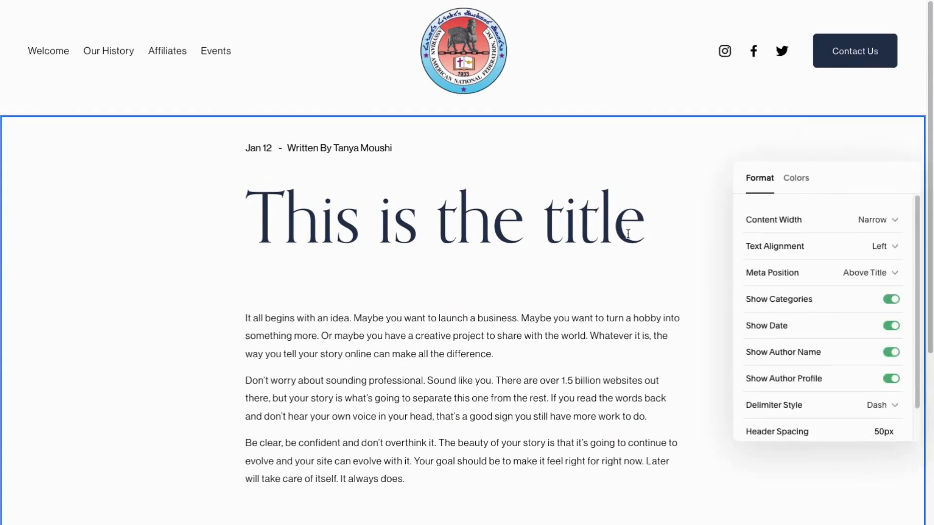
mouse_move(465, 71)
click(891, 327)
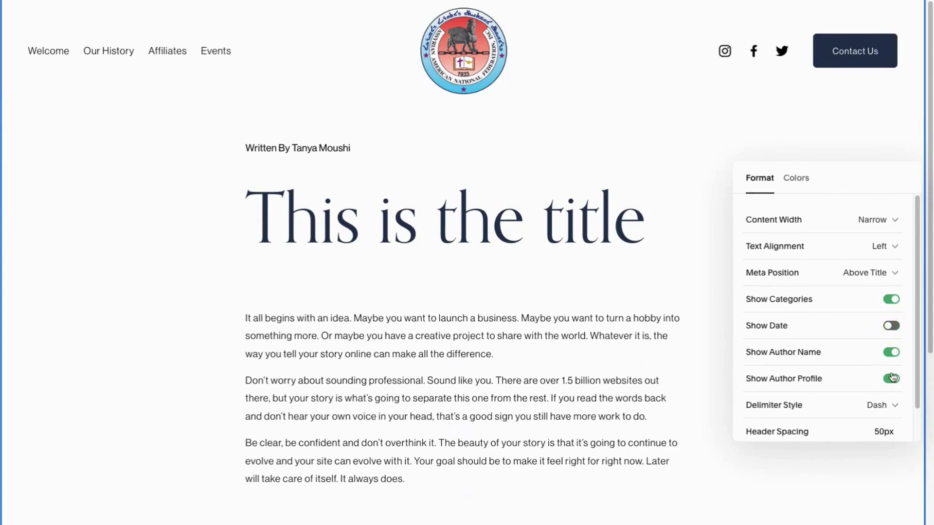
click(894, 353)
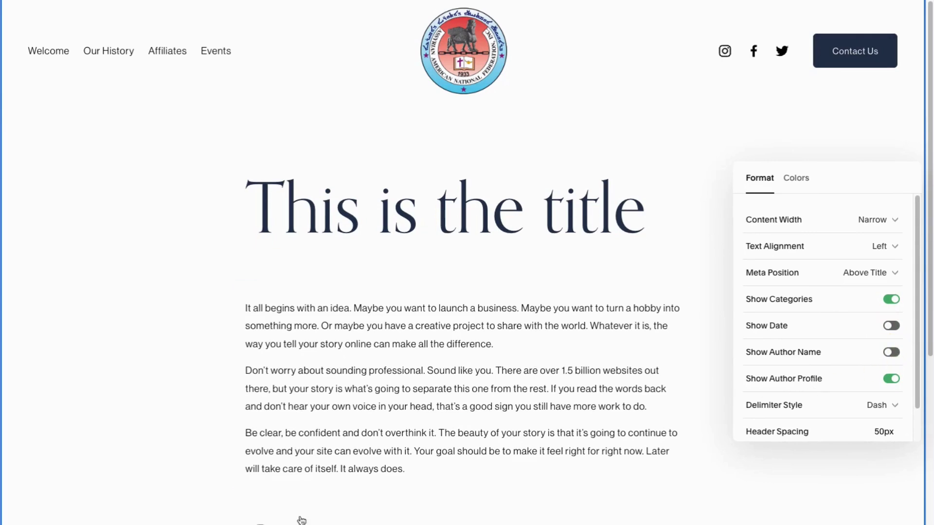
Turn off Show Author Profile for the blog post section and finish editing the post.
click(893, 383)
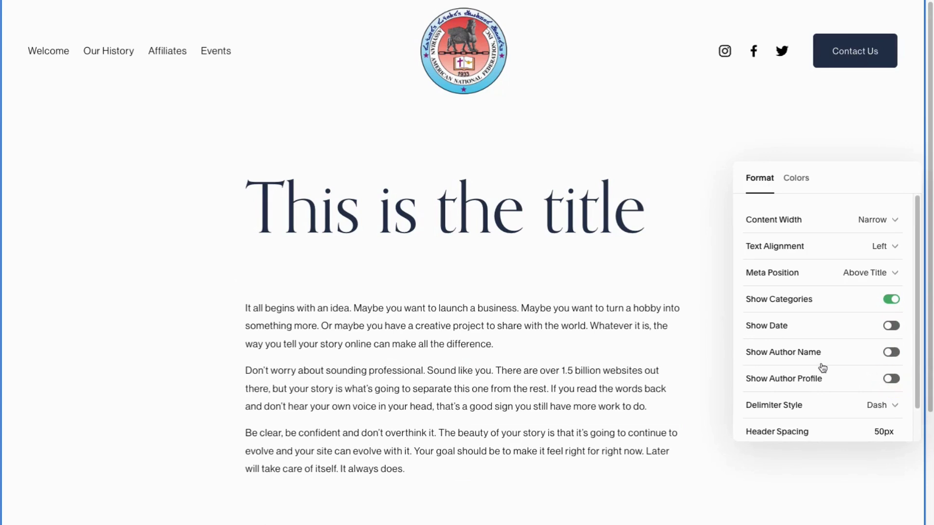
click(892, 379)
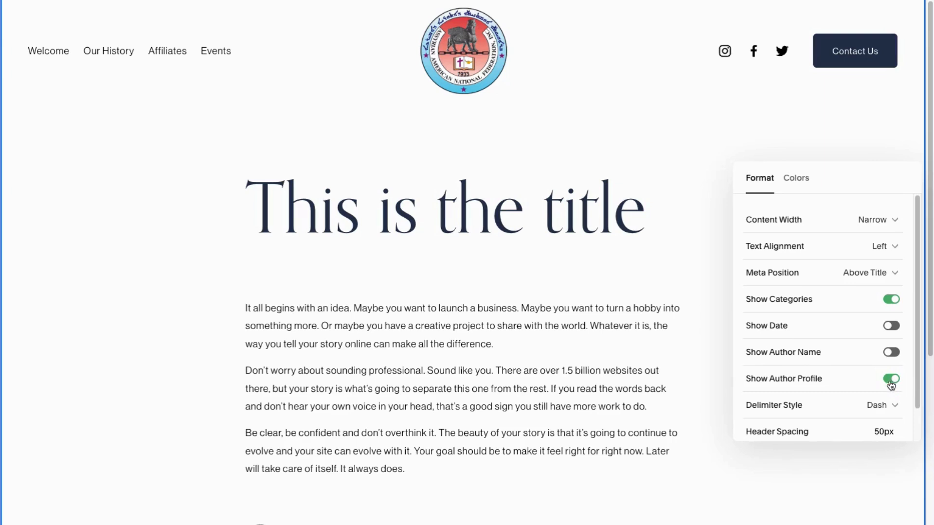
scroll(880, 377, down, 1)
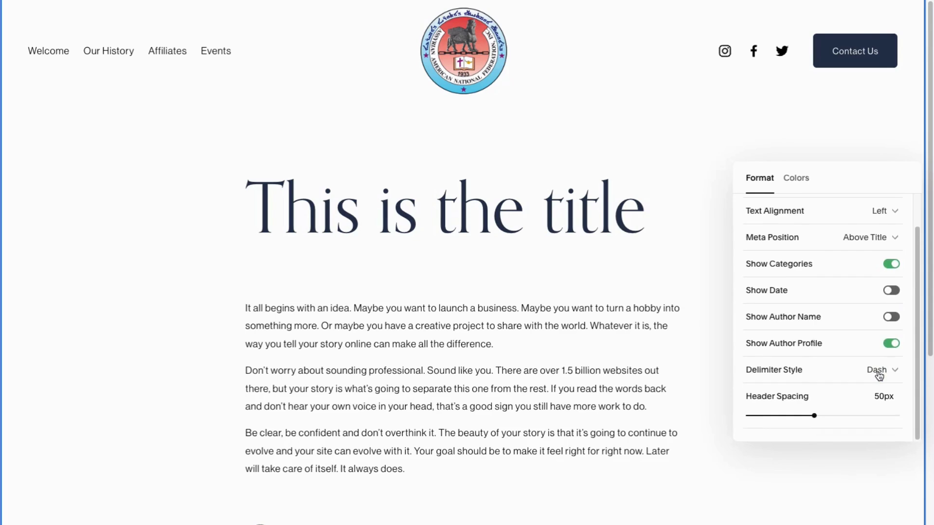
click(893, 344)
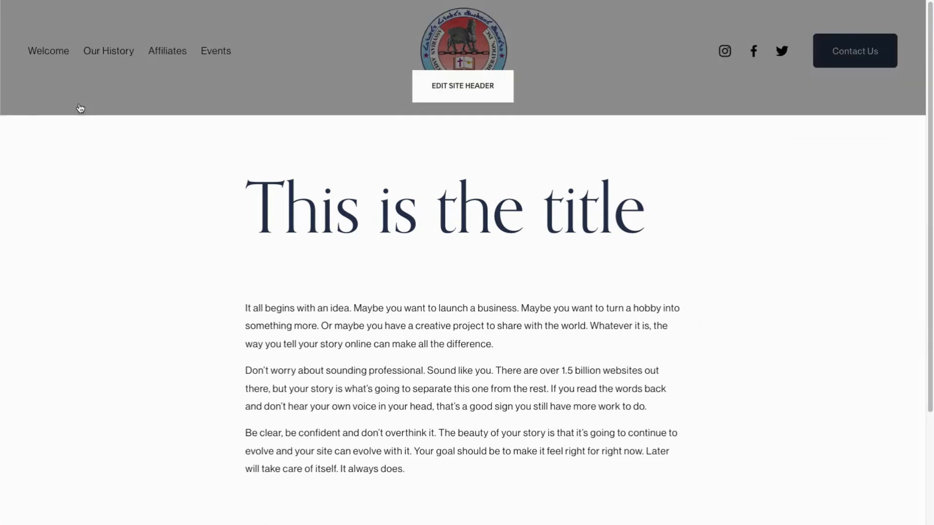
click(57, 1)
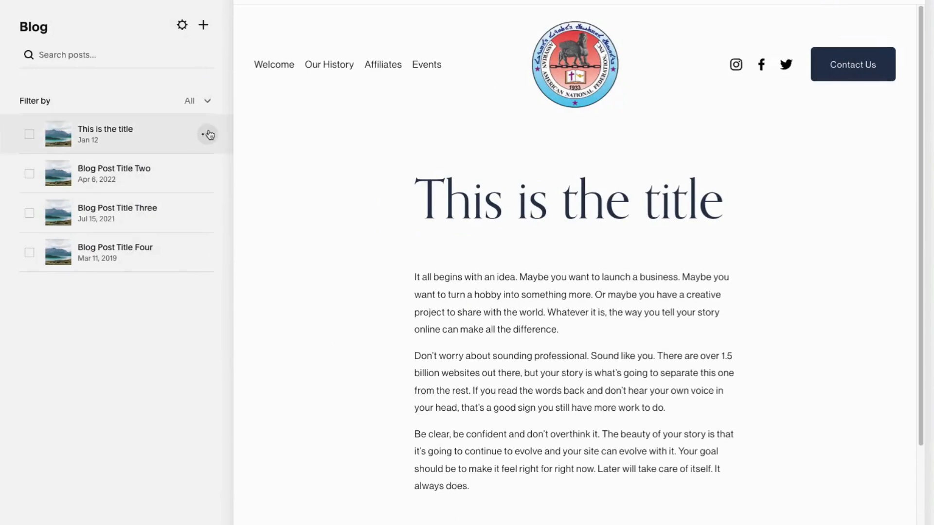
Open the settings of the post "This is the title" and set its post URL slug to "assyrian-american-new-year-2023".
click(209, 136)
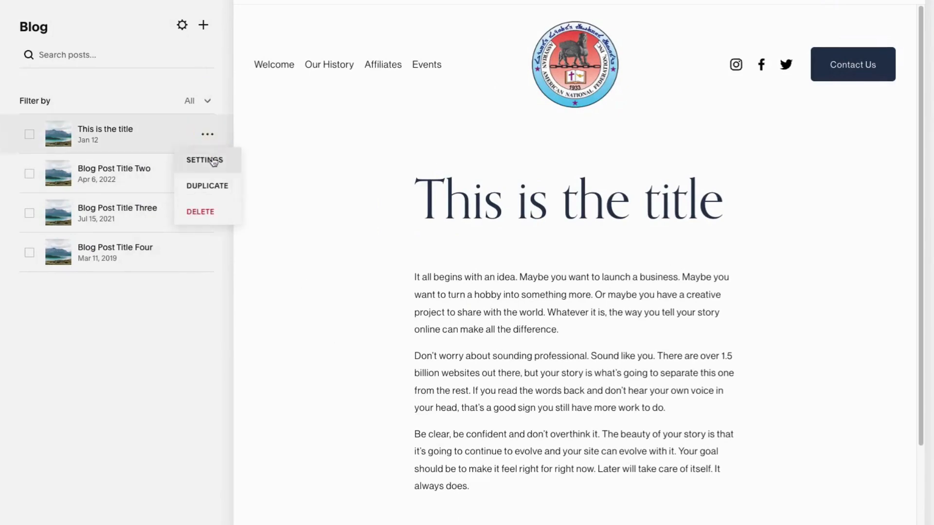
click(213, 161)
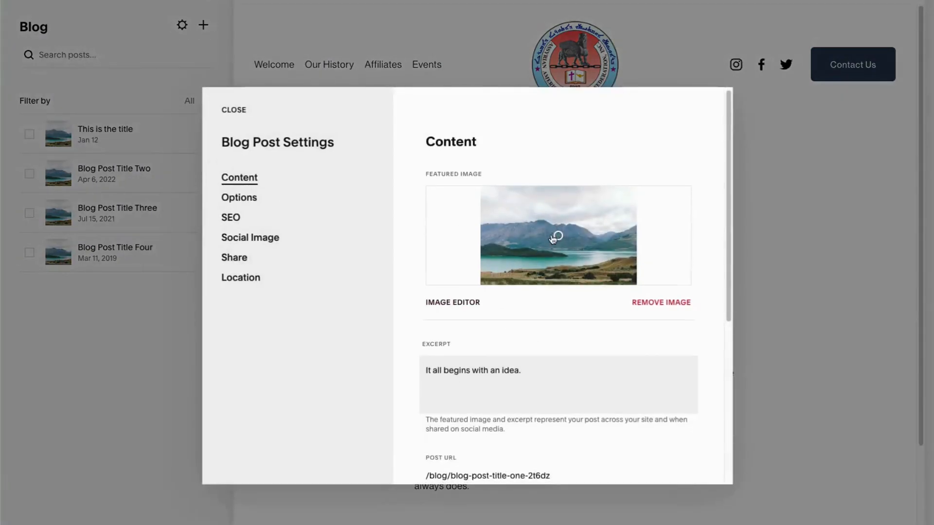
scroll(555, 273, down, 1)
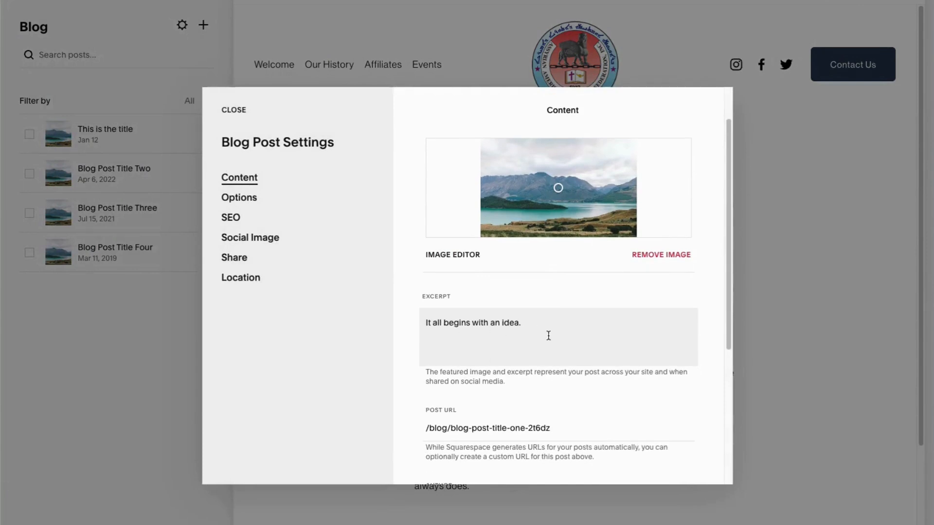
scroll(507, 335, down, 1)
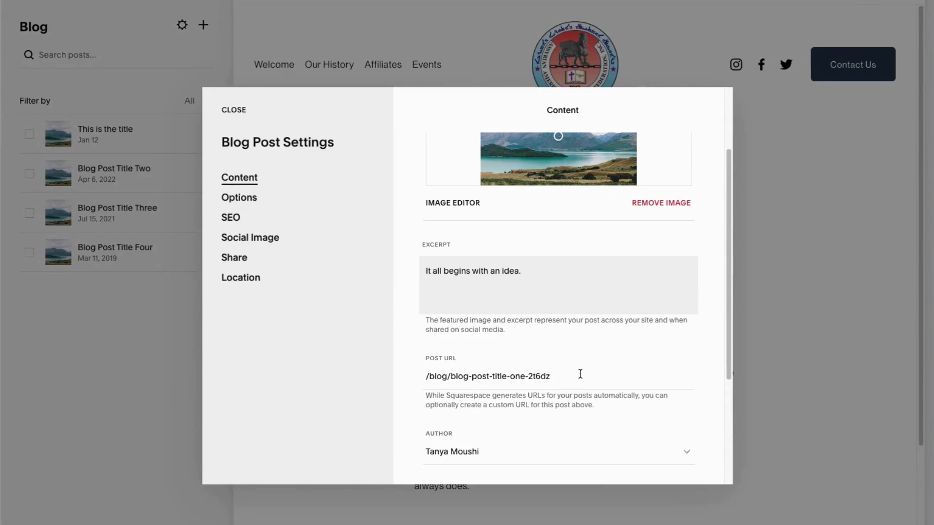
drag(580, 375, 466, 370)
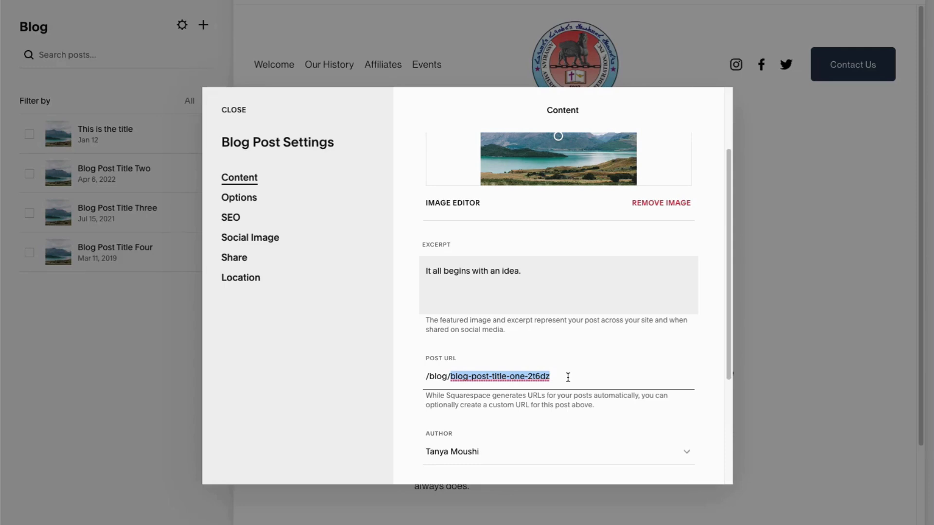
text(assyrian)
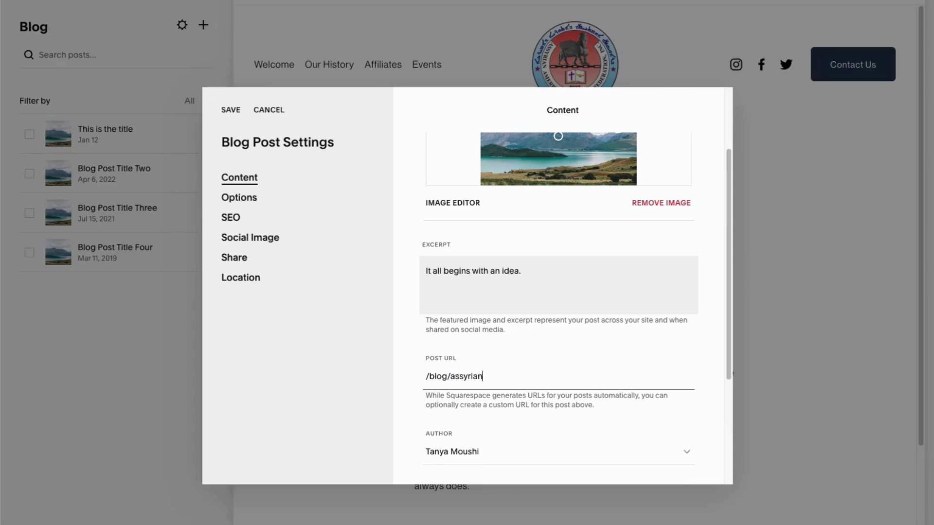
text(-american-new-year-2023)
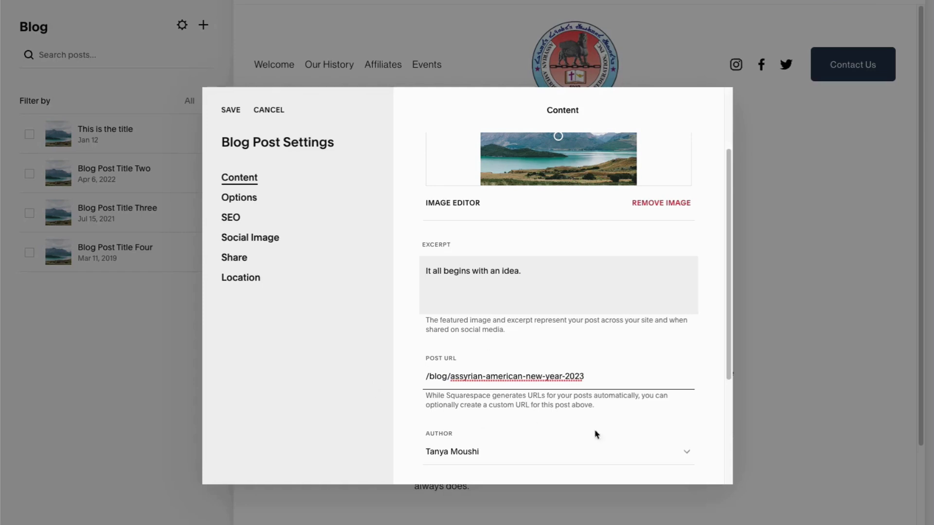
Examine the post's remaining content settings, its category options and its social sharing image settings, and return to the content settings.
scroll(463, 341, down, 2)
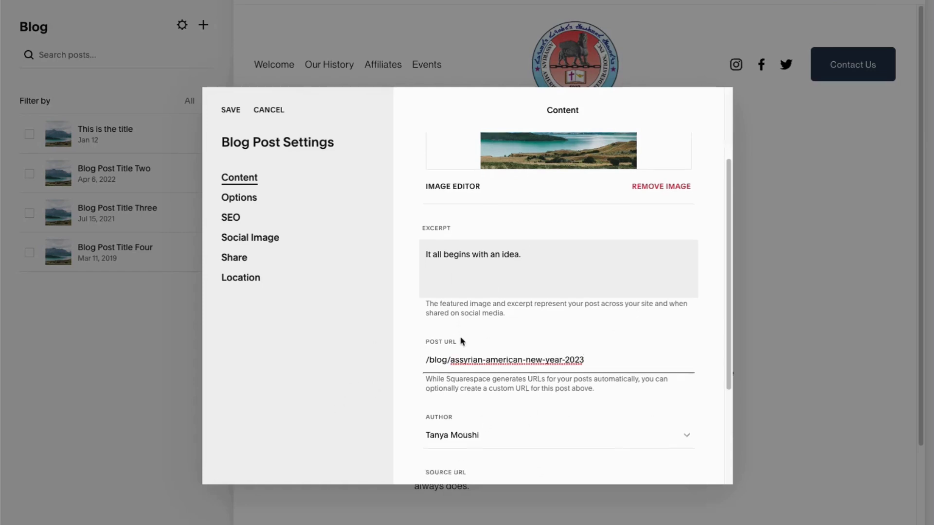
scroll(463, 341, down, 2)
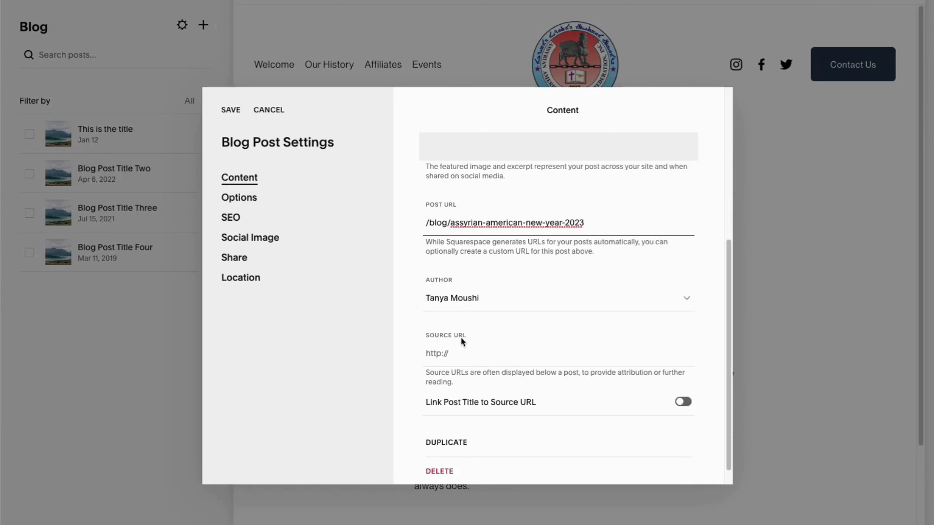
scroll(406, 340, up, 6)
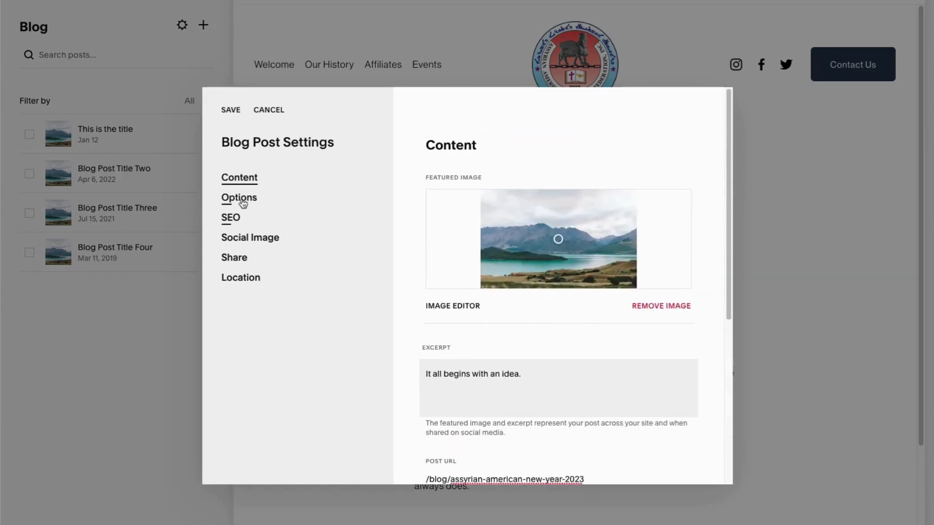
scroll(421, 339, down, 1)
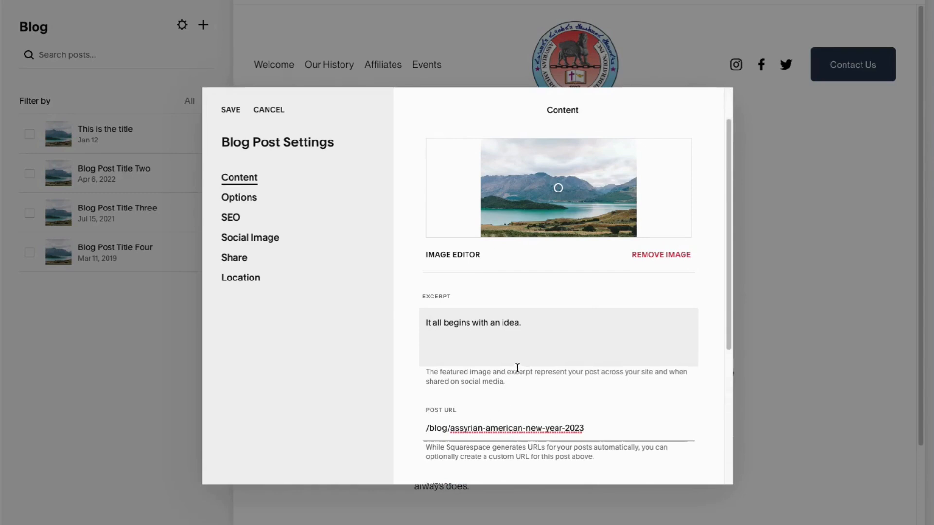
click(261, 204)
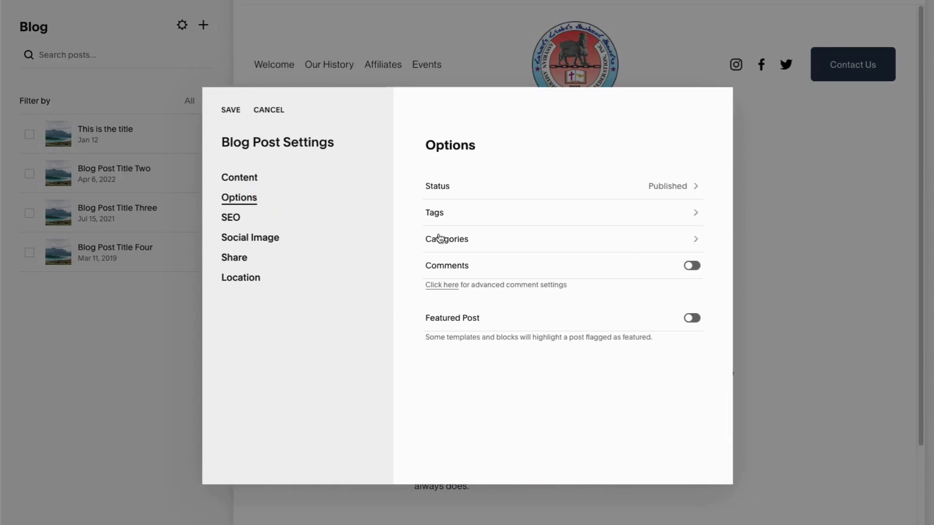
click(459, 239)
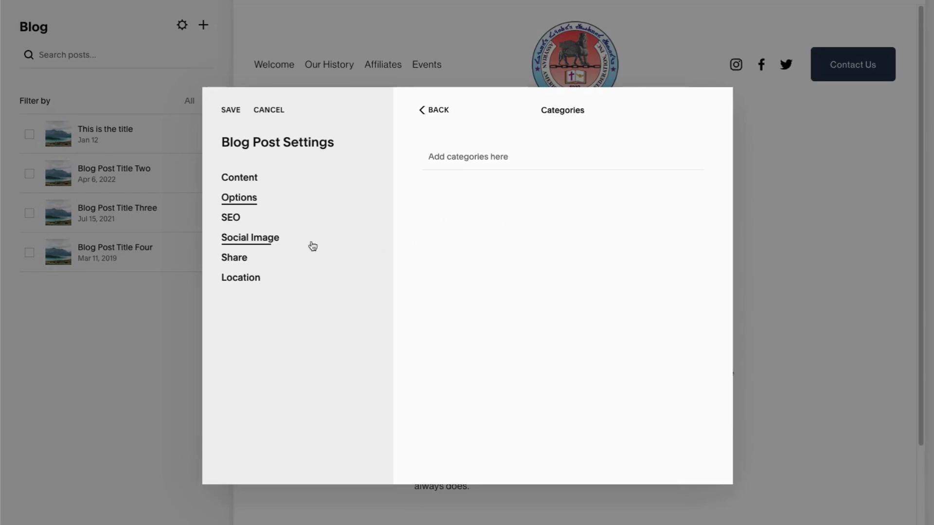
click(293, 244)
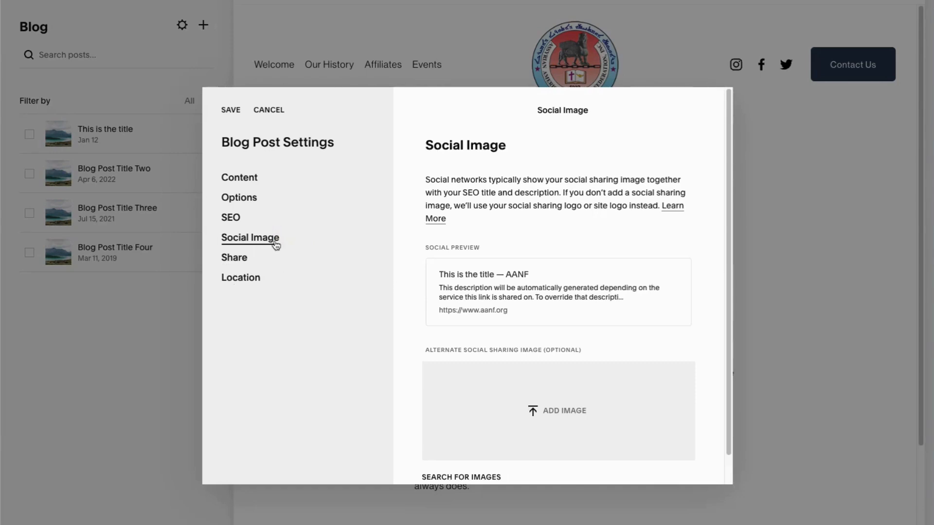
scroll(487, 243, down, 1)
scroll(490, 242, down, 1)
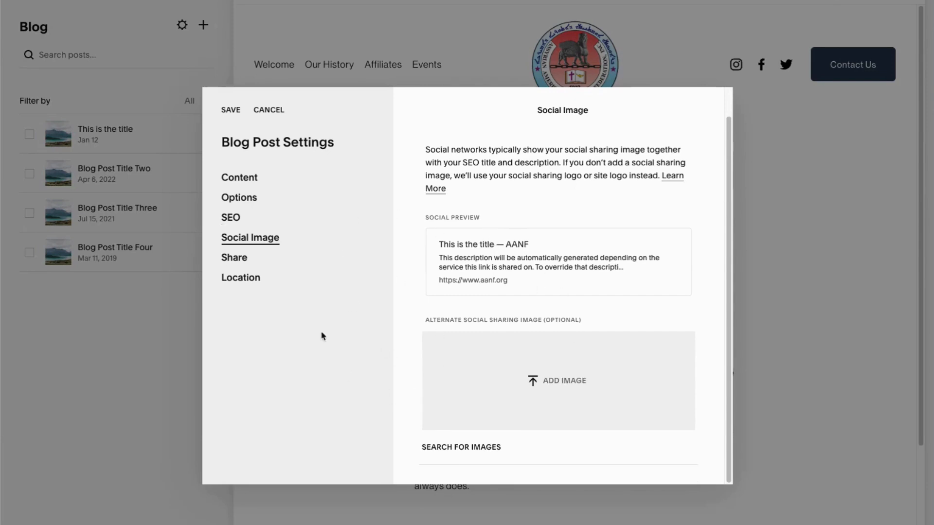
click(260, 179)
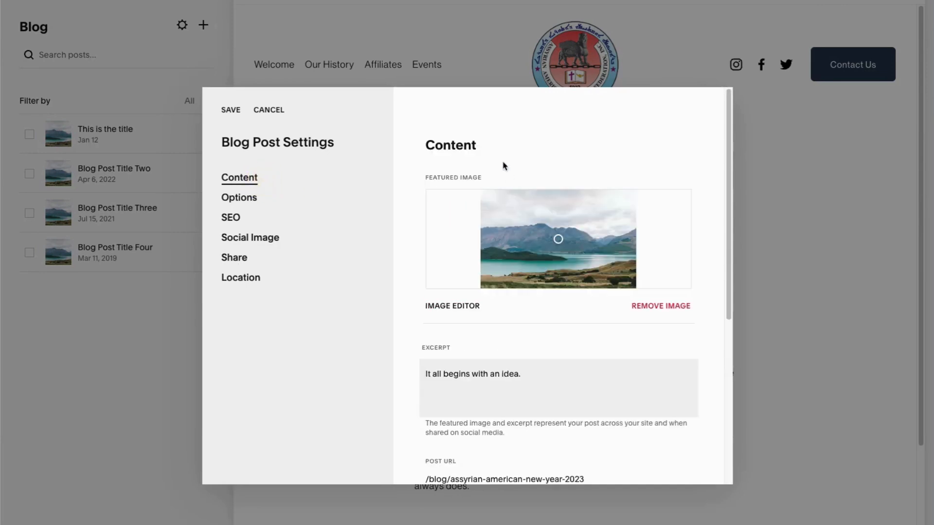